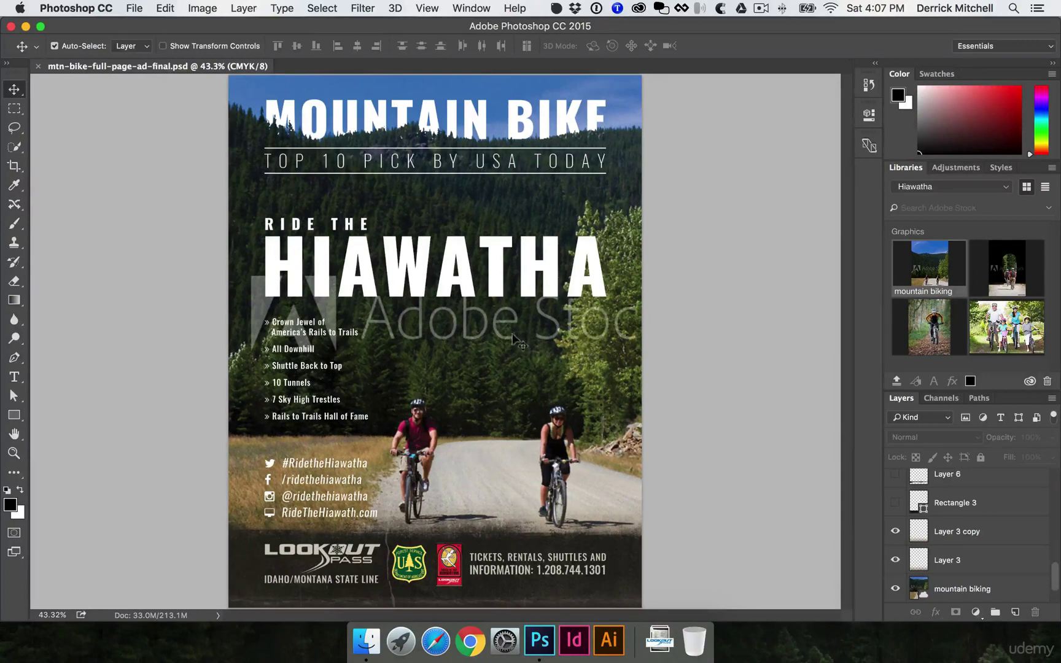
# Step: Select the watermarked mountain biking photo layer by clicking it on the canvas
pyautogui.click(477, 342)
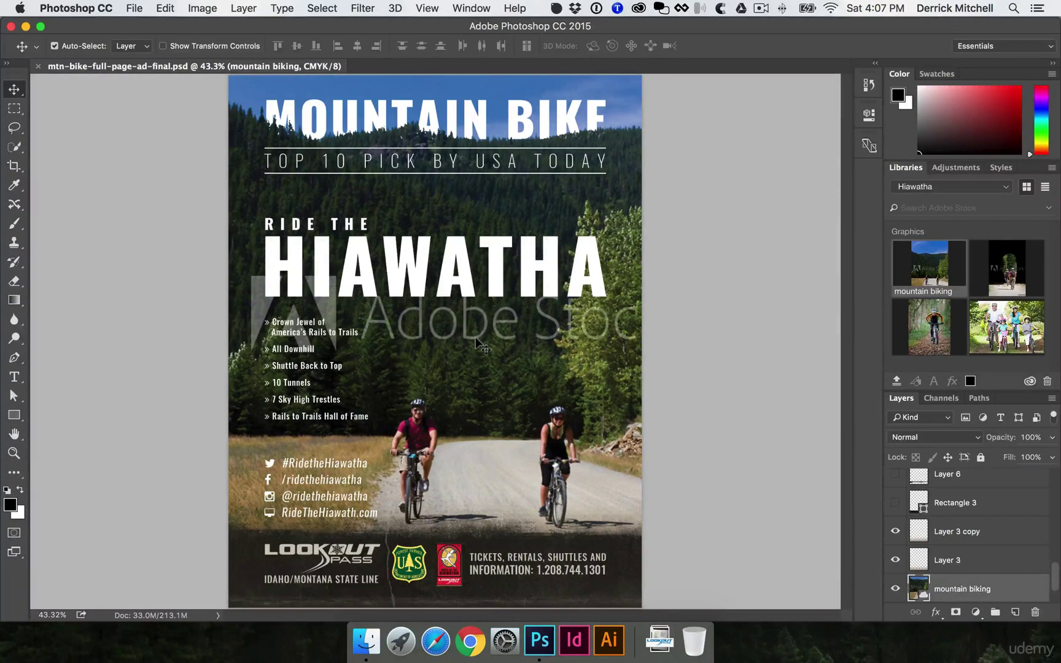
pyautogui.scroll(-2, 953, 541)
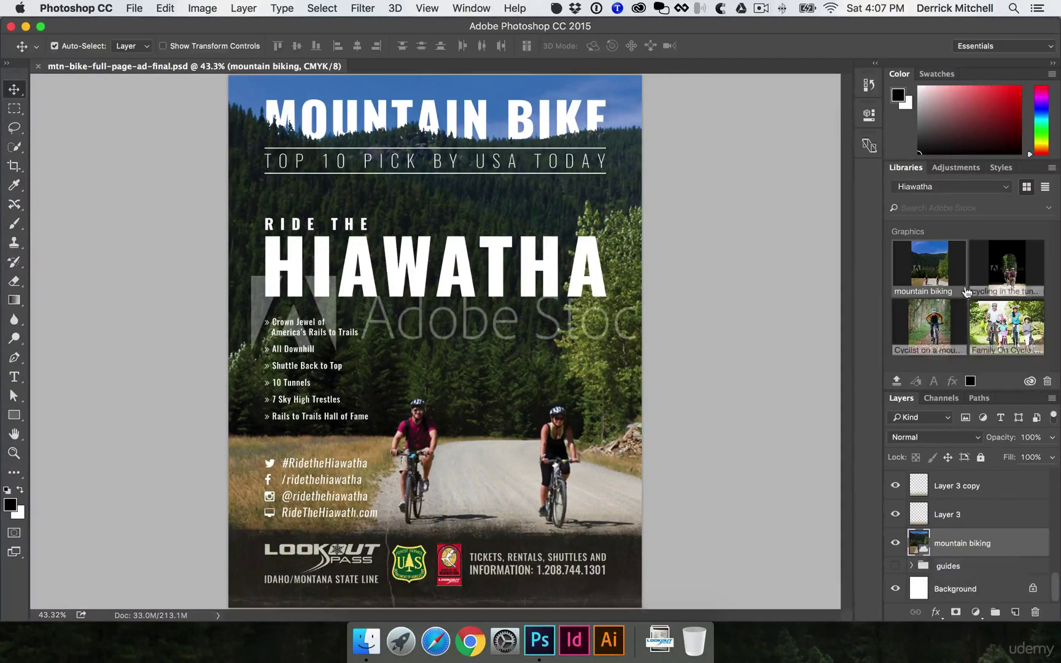
# Step: License the 'mountain biking' Adobe Stock graphic from the Libraries panel, spending one license
pyautogui.rightClick(933, 260)
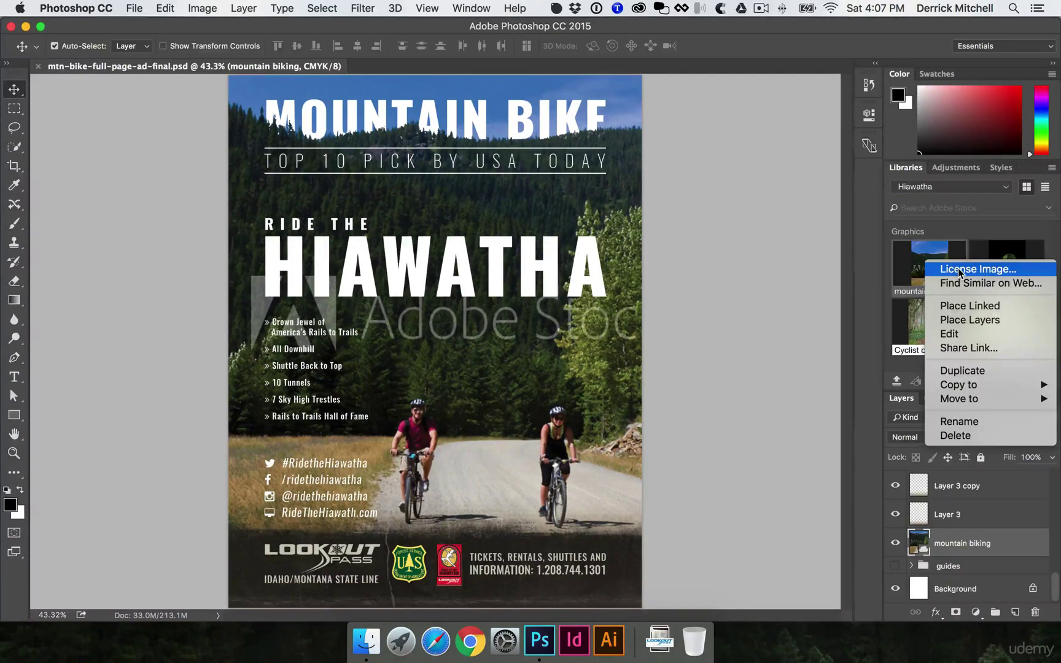
pyautogui.click(959, 269)
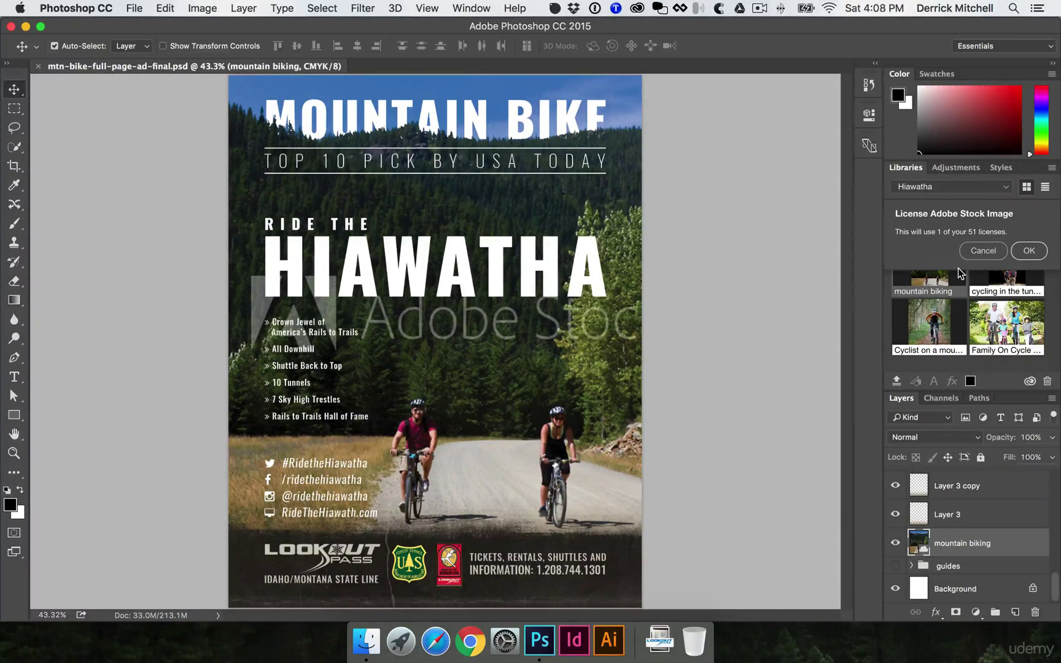
pyautogui.click(1030, 251)
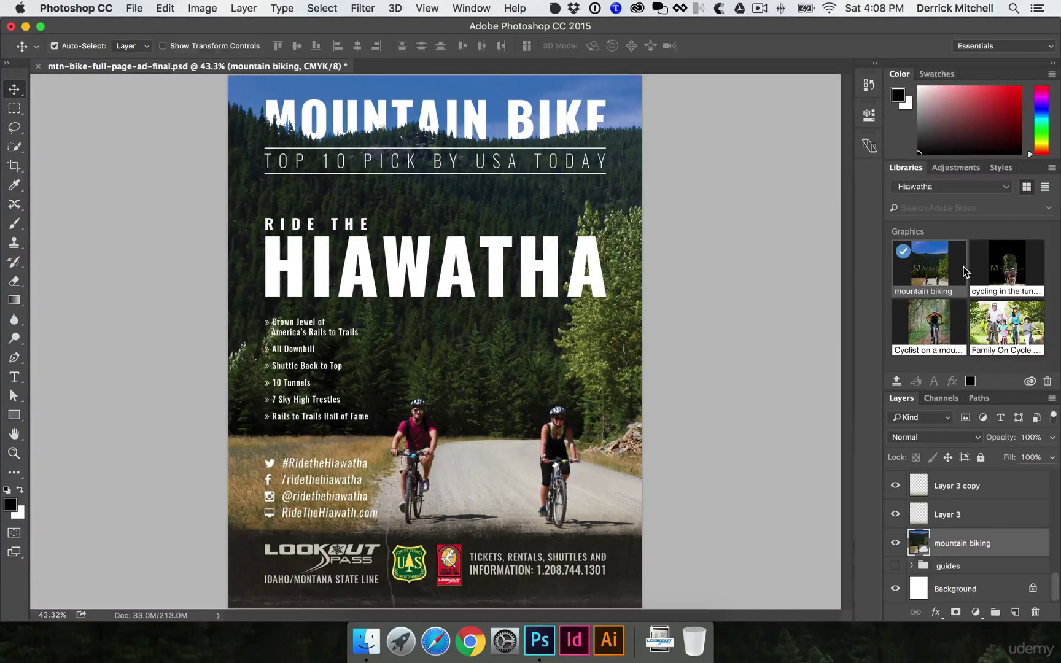
# Step: Flatten the image from the Layer menu and accept discarding the hidden layers
pyautogui.click(243, 8)
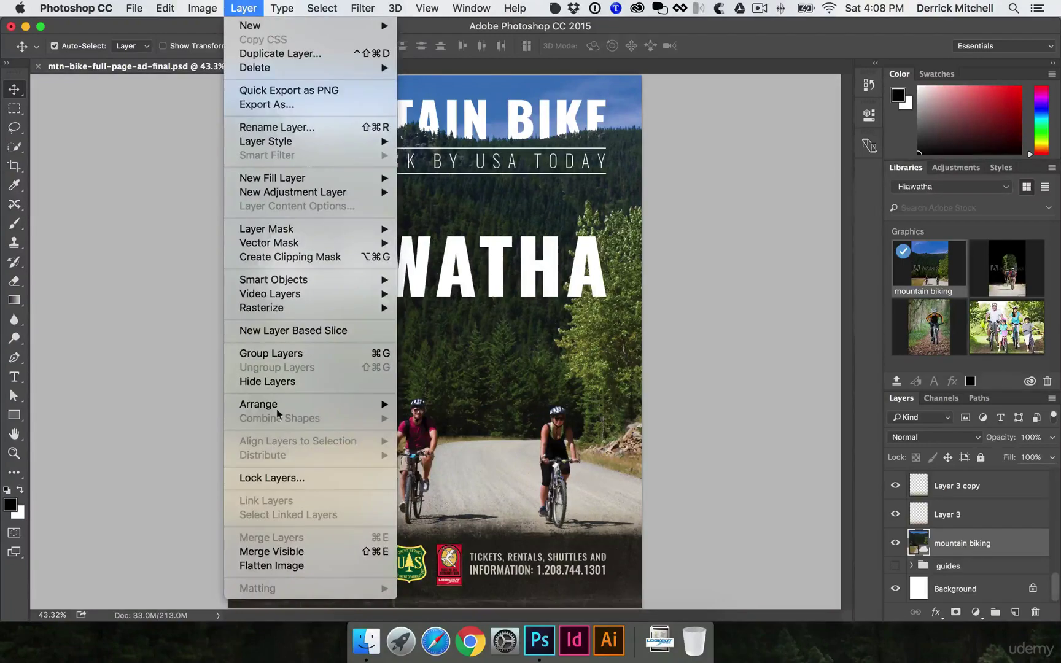
pyautogui.click(275, 566)
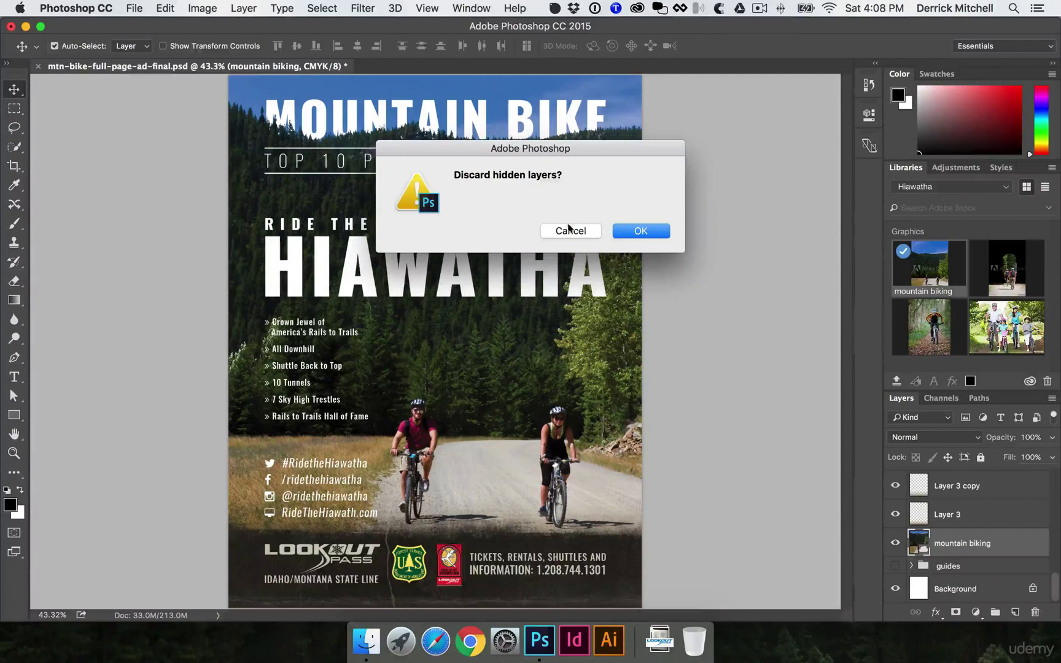
pyautogui.click(655, 237)
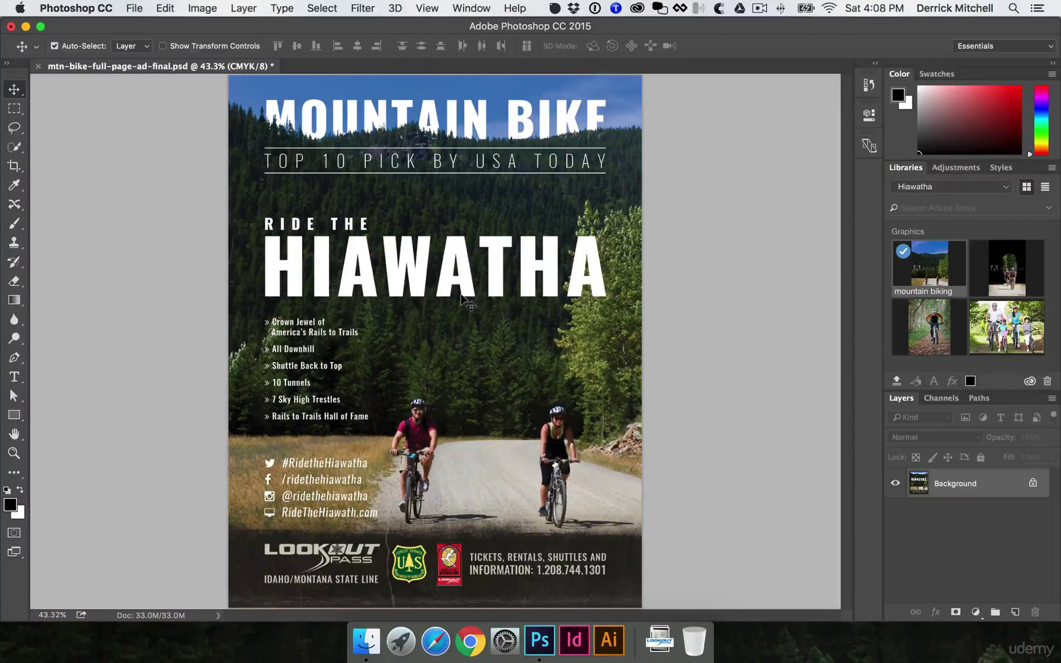
# Step: Save the ad as mtn-bike-full-page-ad-final.pdf using the Photoshop PDF format
pyautogui.click(135, 8)
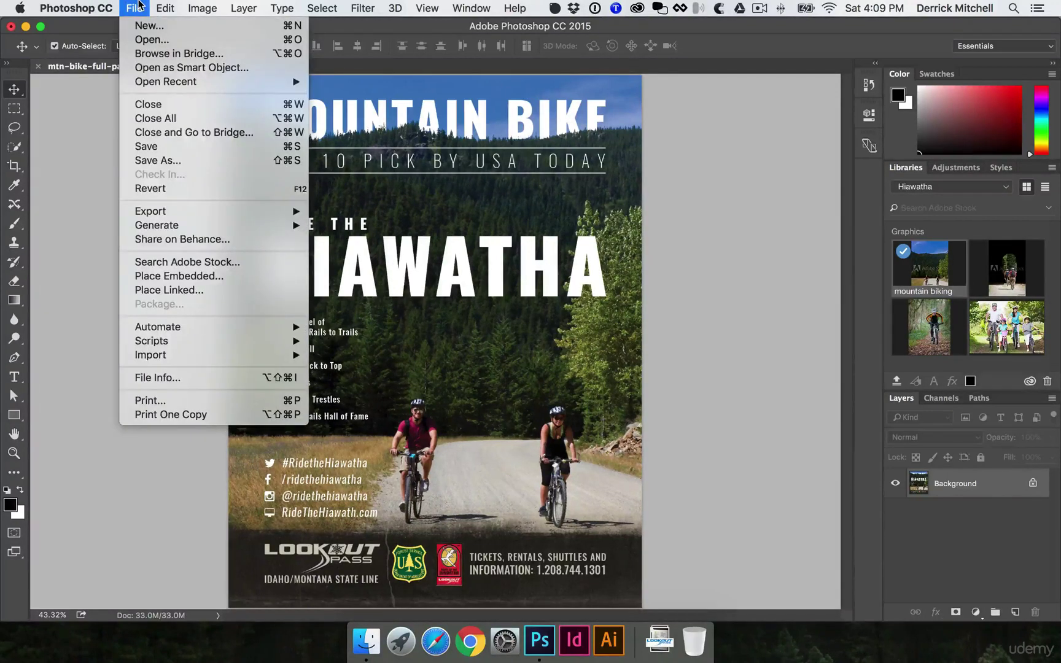
pyautogui.click(177, 157)
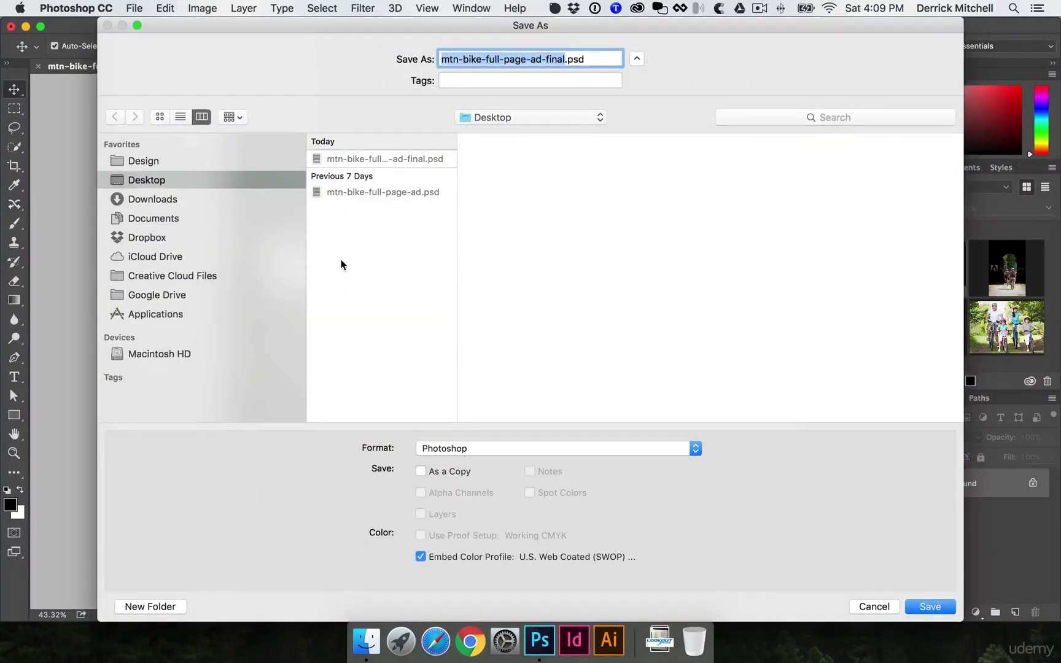
pyautogui.click(461, 450)
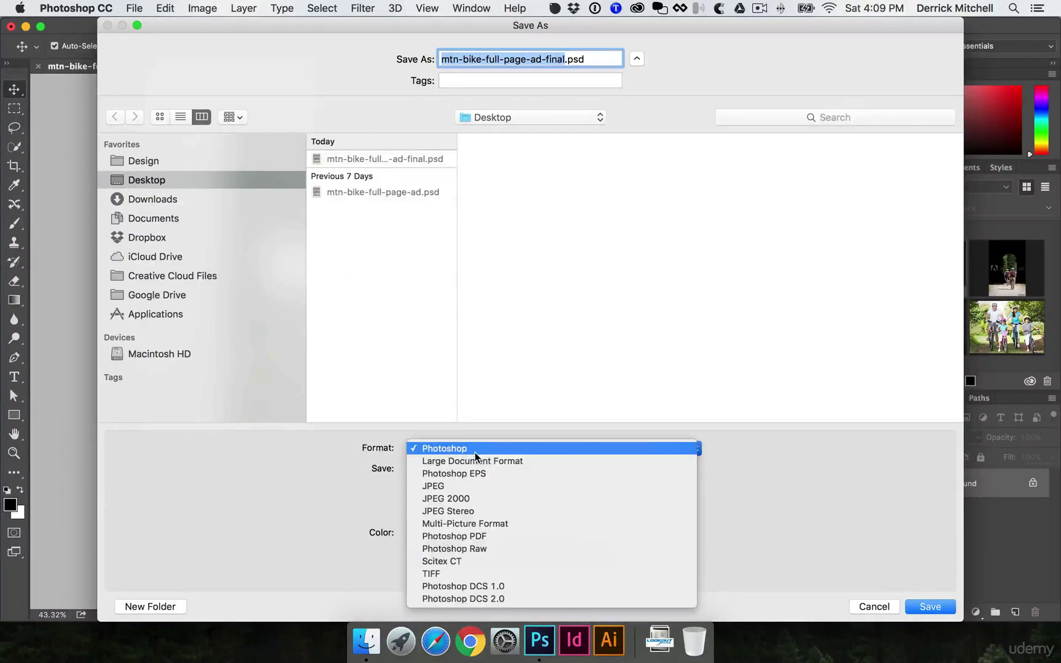
pyautogui.click(500, 536)
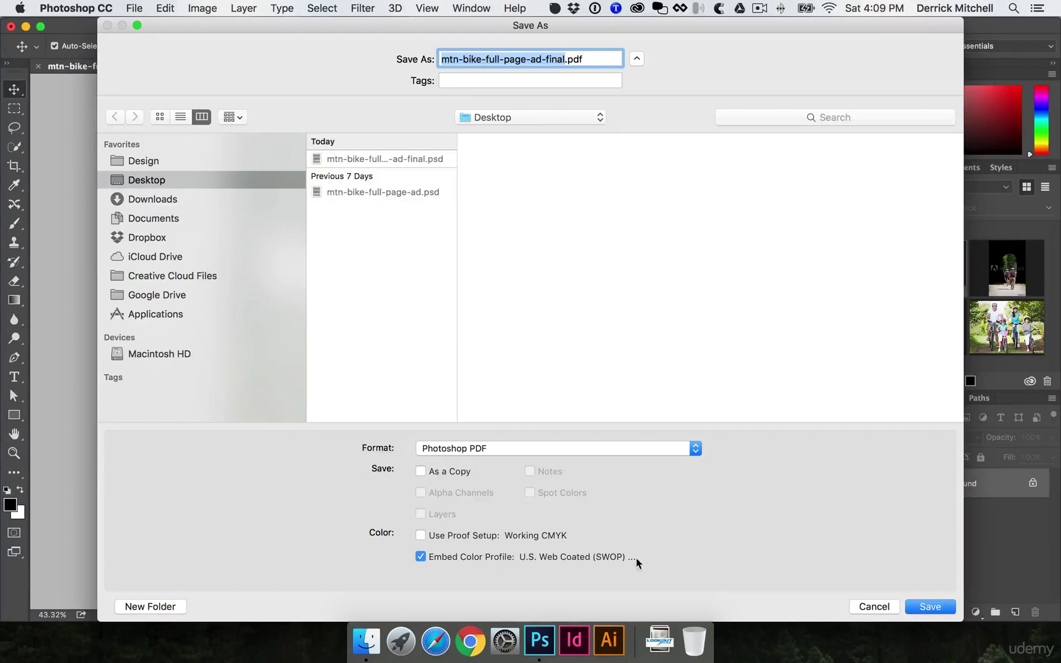
pyautogui.click(938, 611)
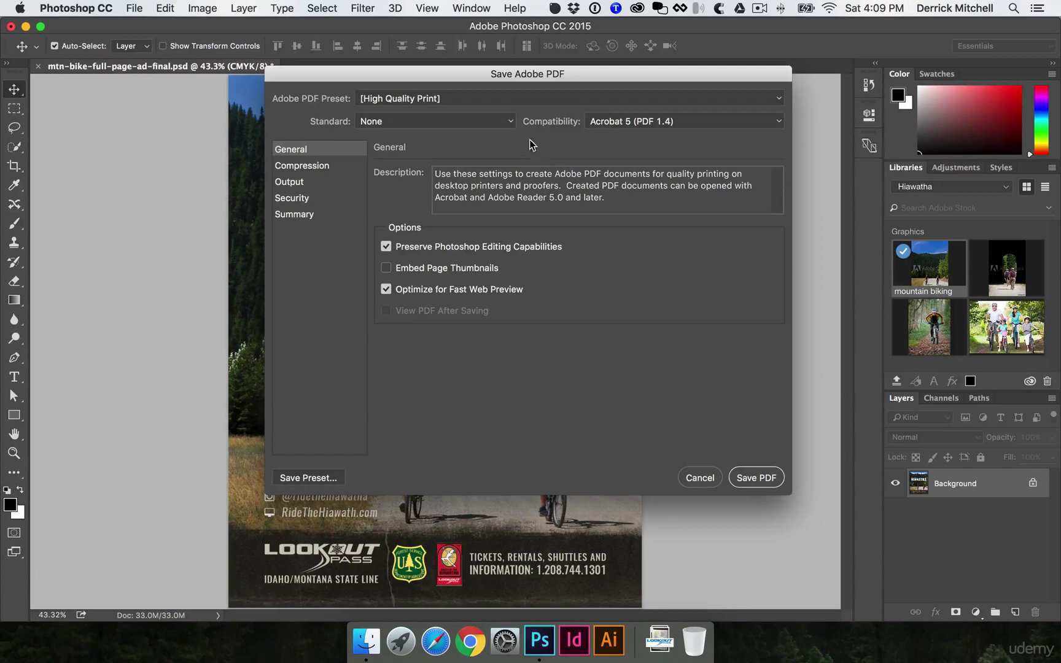
# Step: Save the PDF with Preserve Photoshop Editing Capabilities turned off
pyautogui.moveTo(531, 75); pyautogui.dragTo(561, 79)
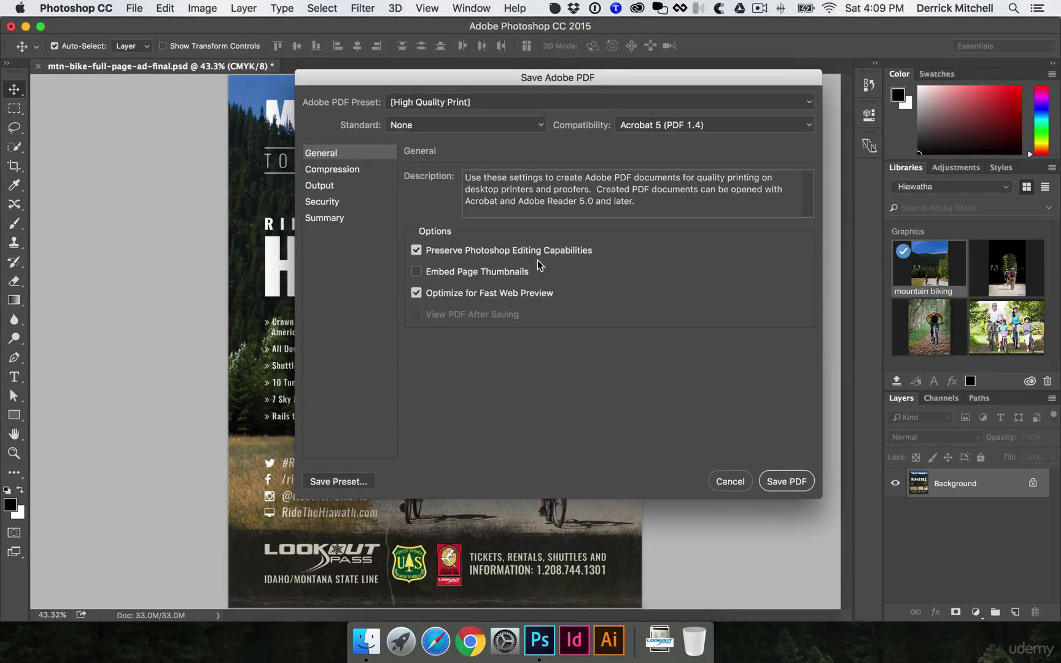
pyautogui.click(417, 251)
pyautogui.click(787, 482)
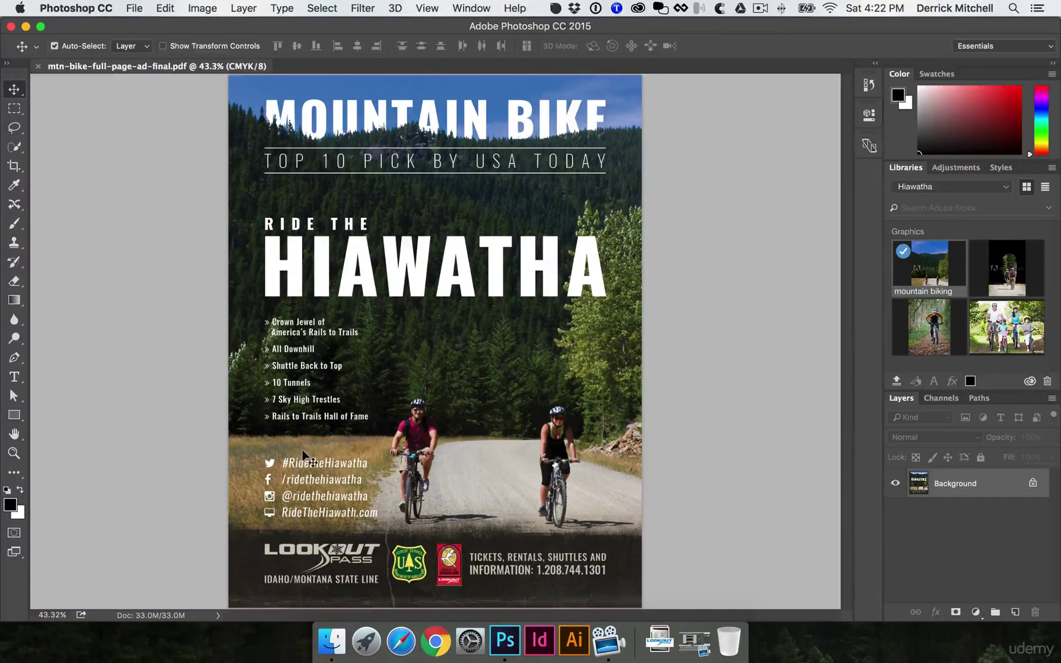
pyautogui.press('super+equal')
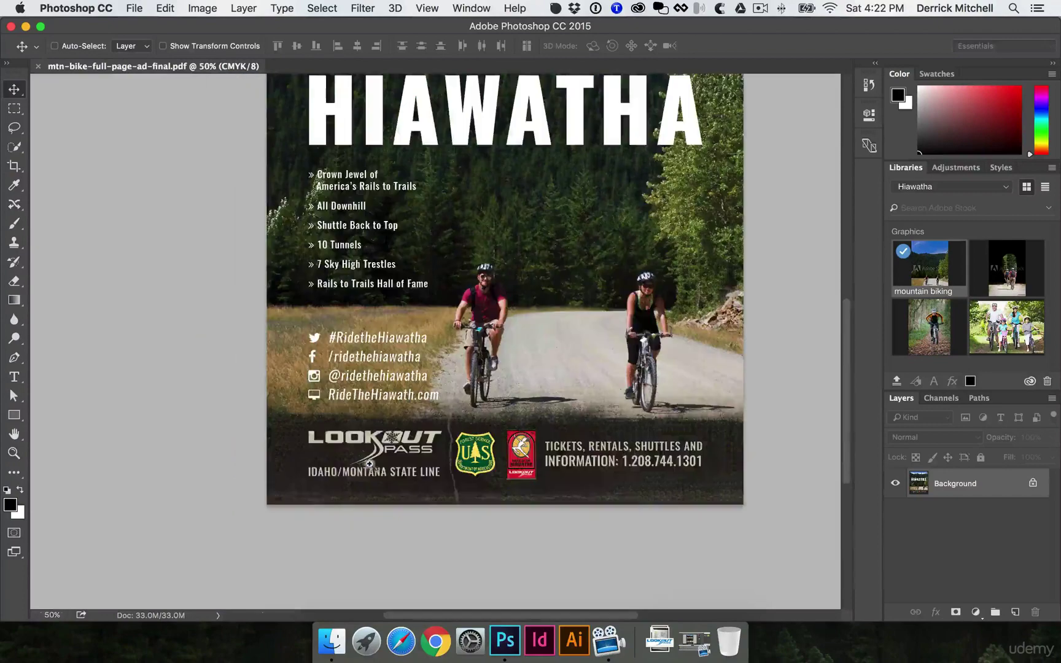
# Step: Dismiss the locked-layer alert and undo to restore the ad's separate editable layers
pyautogui.press('super+equal')
pyautogui.click(404, 372)
pyautogui.press('Return')
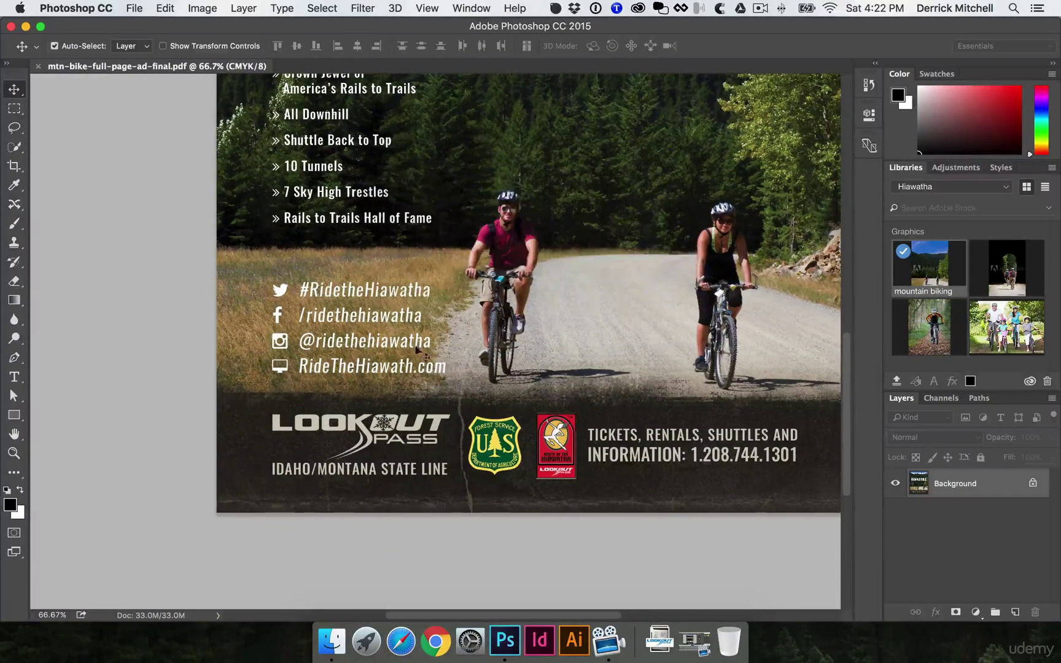
pyautogui.press('super')
pyautogui.press('super+z')
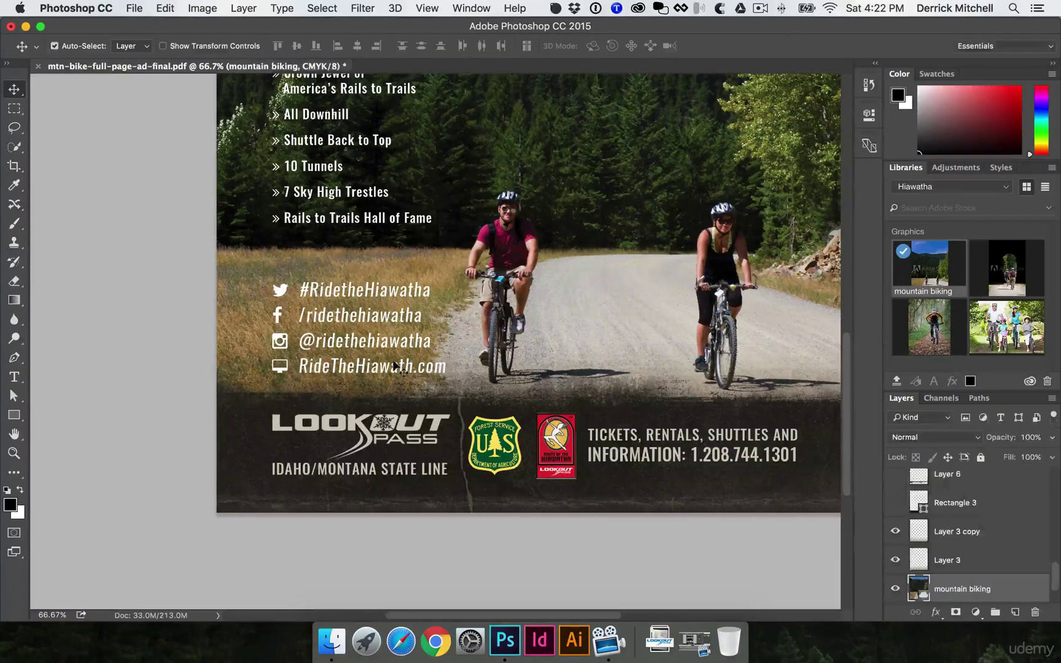
# Step: Nudge the social-media text block upward, then slightly back down
pyautogui.moveTo(384, 365); pyautogui.dragTo(383, 357)
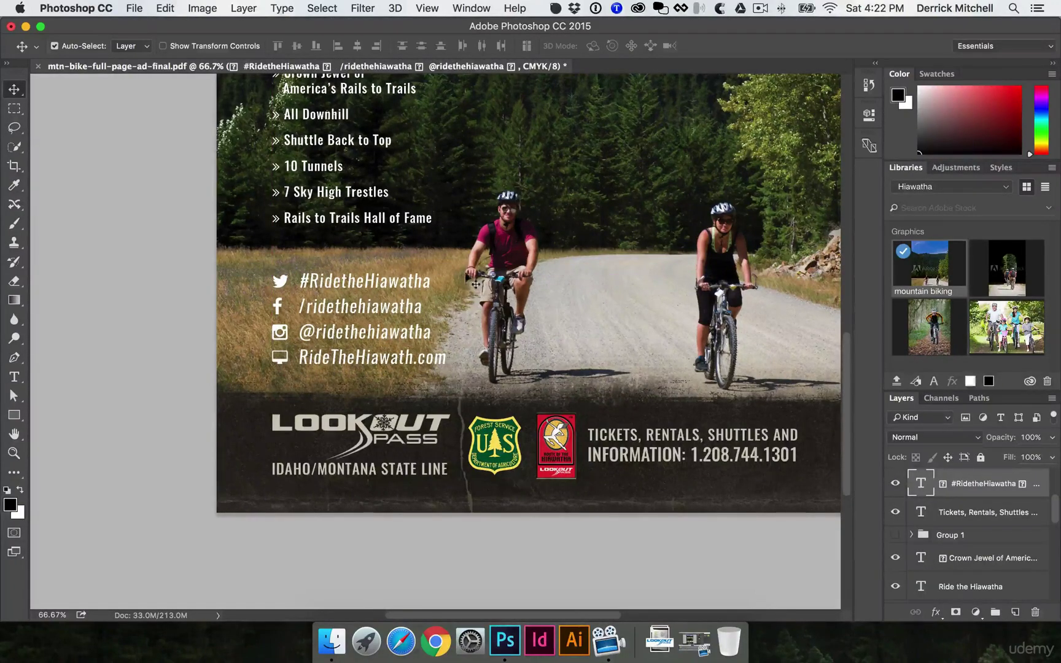
pyautogui.moveTo(404, 330); pyautogui.dragTo(403, 326)
pyautogui.scroll(1, 404, 326)
pyautogui.scroll(2, 404, 326)
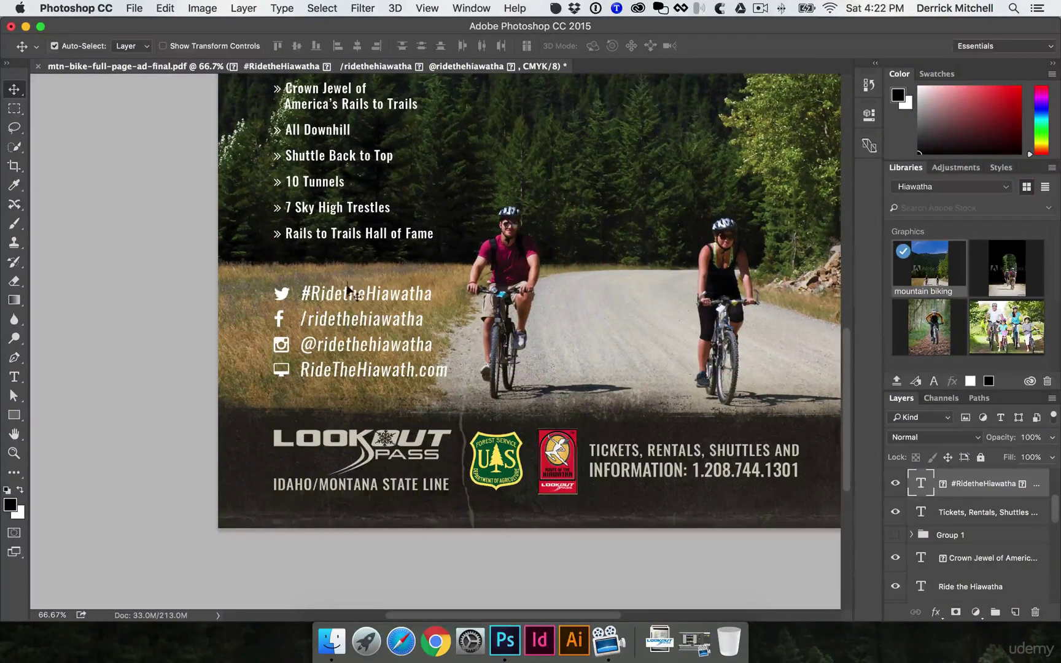
pyautogui.moveTo(351, 292); pyautogui.dragTo(351, 296)
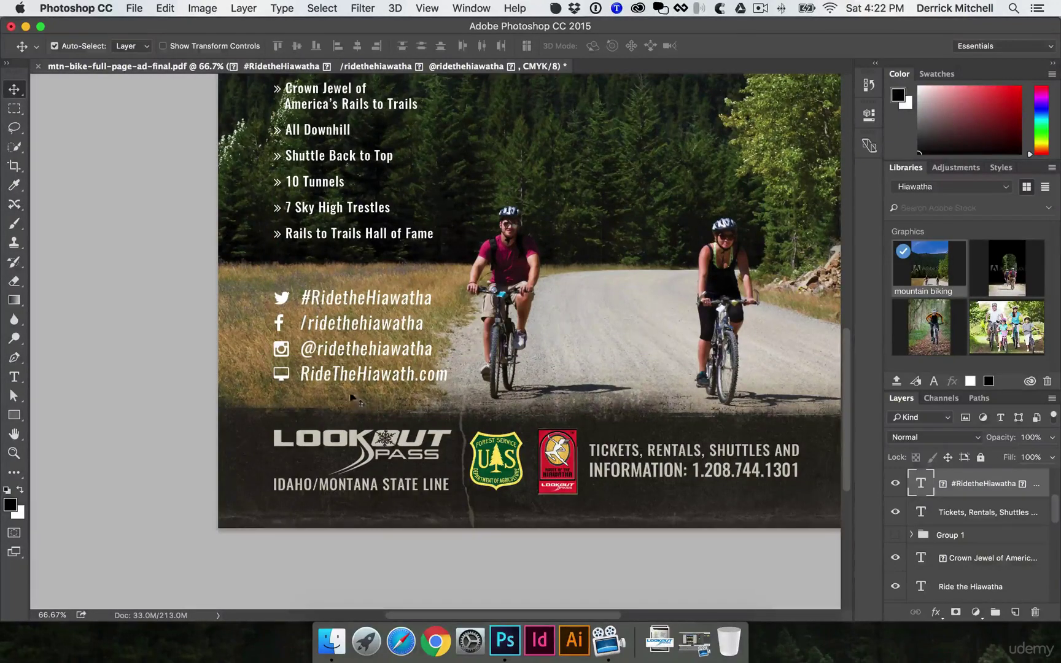
pyautogui.scroll(10, 325, 261)
# Step: Check the spacing between layer elements and show the guides over the ad
pyautogui.press('super')
pyautogui.press('super+semicolon')
pyautogui.hscroll(5, 550, 249)
pyautogui.scroll(-3, 565, 237)
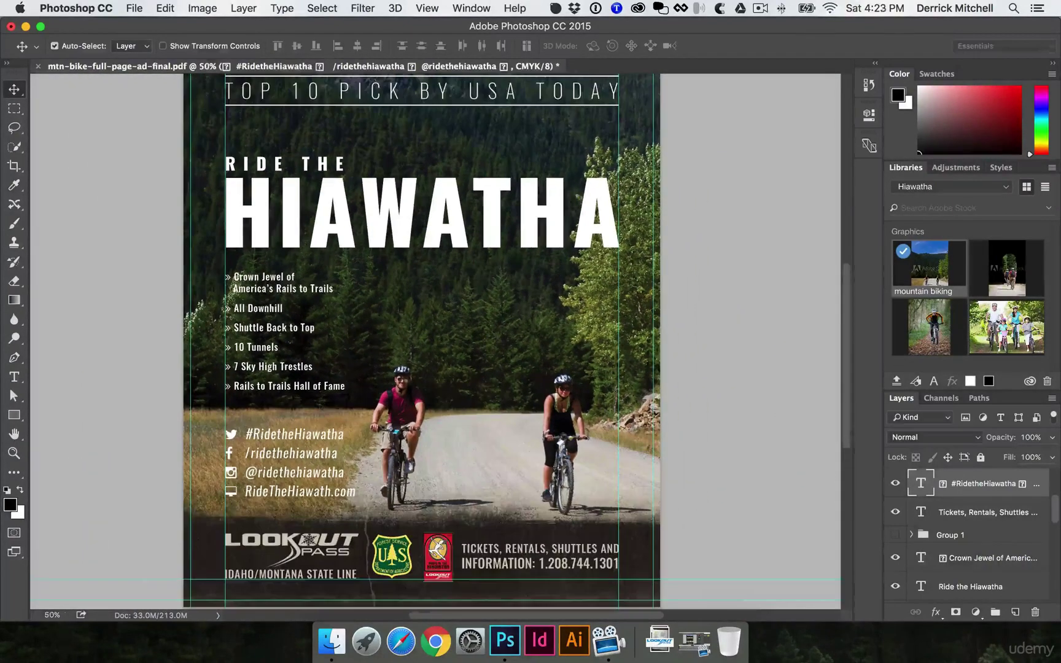
# Step: Zoom the ad to 100% and check the smart distances around the social links
pyautogui.scroll(-5, 594, 260)
pyautogui.press('super')
pyautogui.press('super+equal')
pyautogui.press('super+equal')
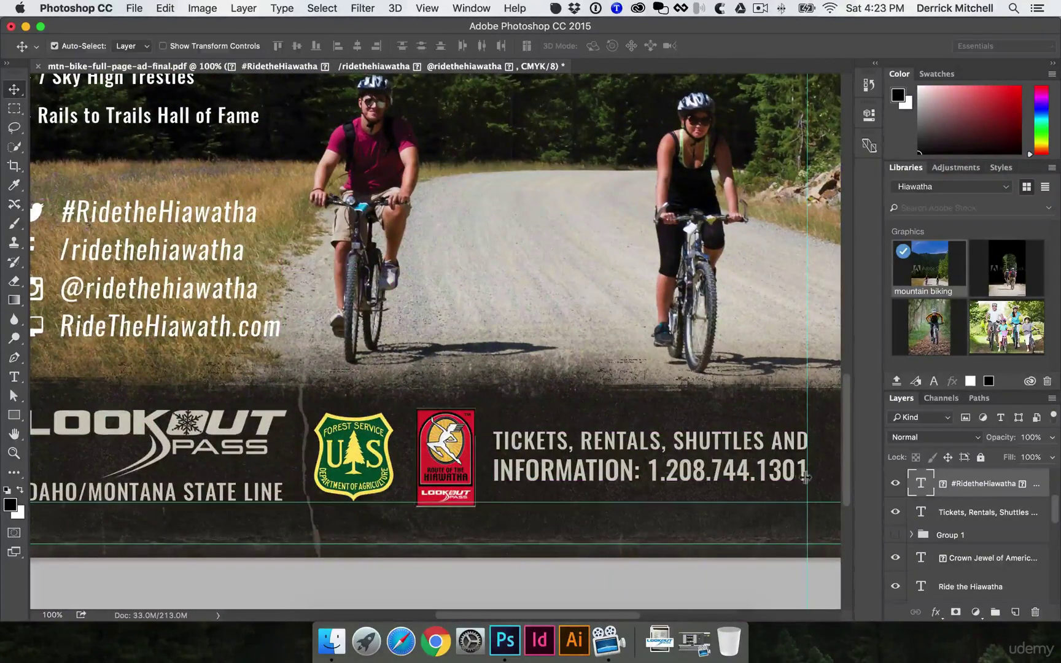
pyautogui.hscroll(-5, 560, 445)
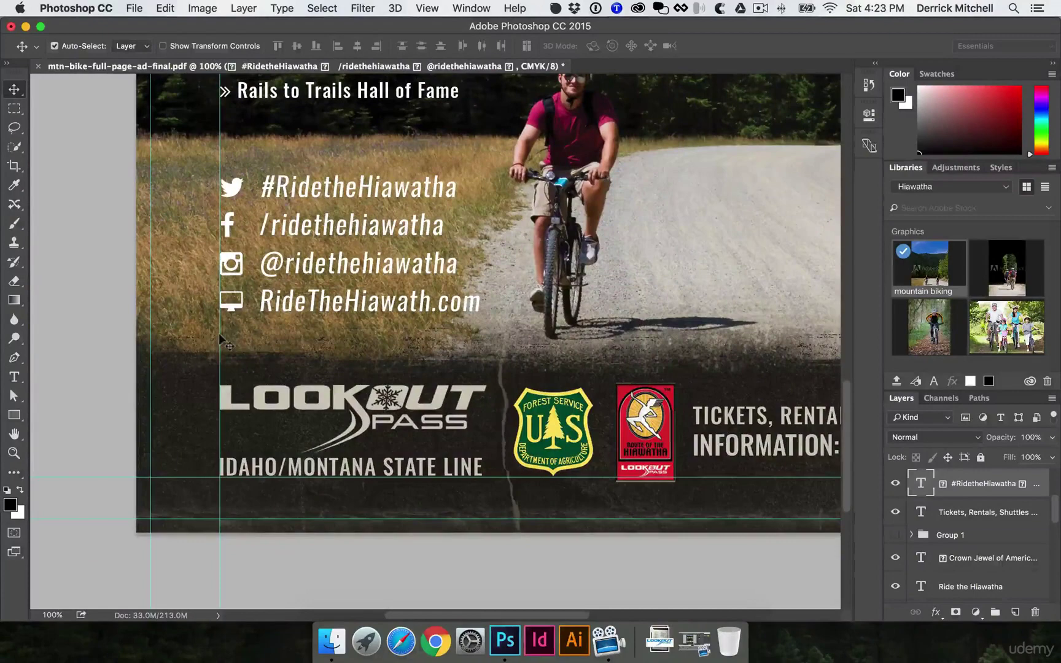
pyautogui.press('super')
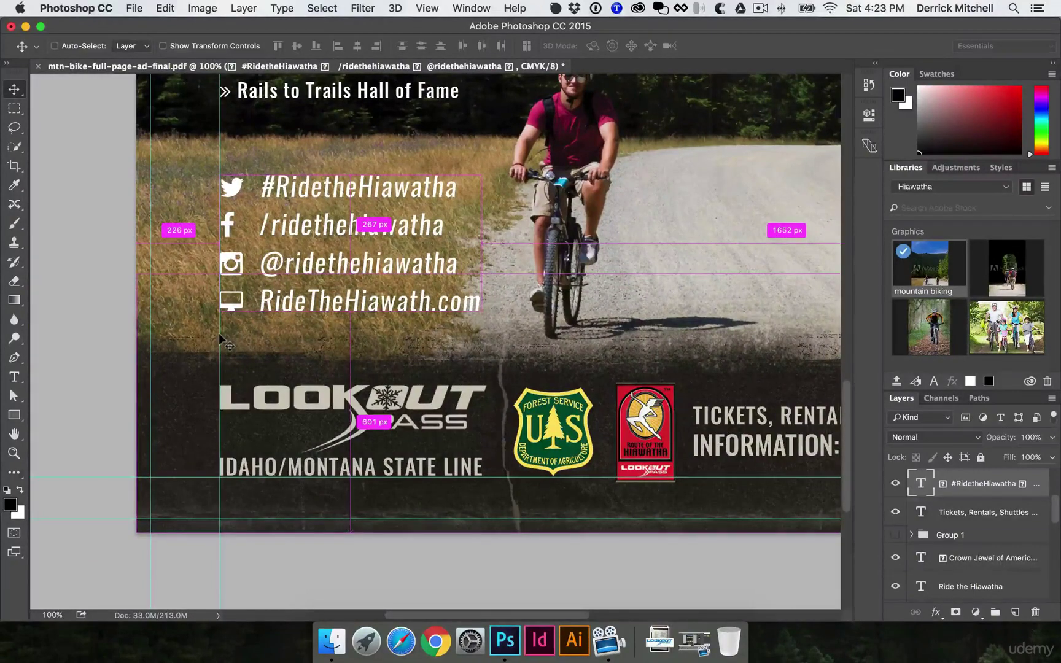
pyautogui.scroll(-2, 218, 375)
pyautogui.hscroll(1, 218, 374)
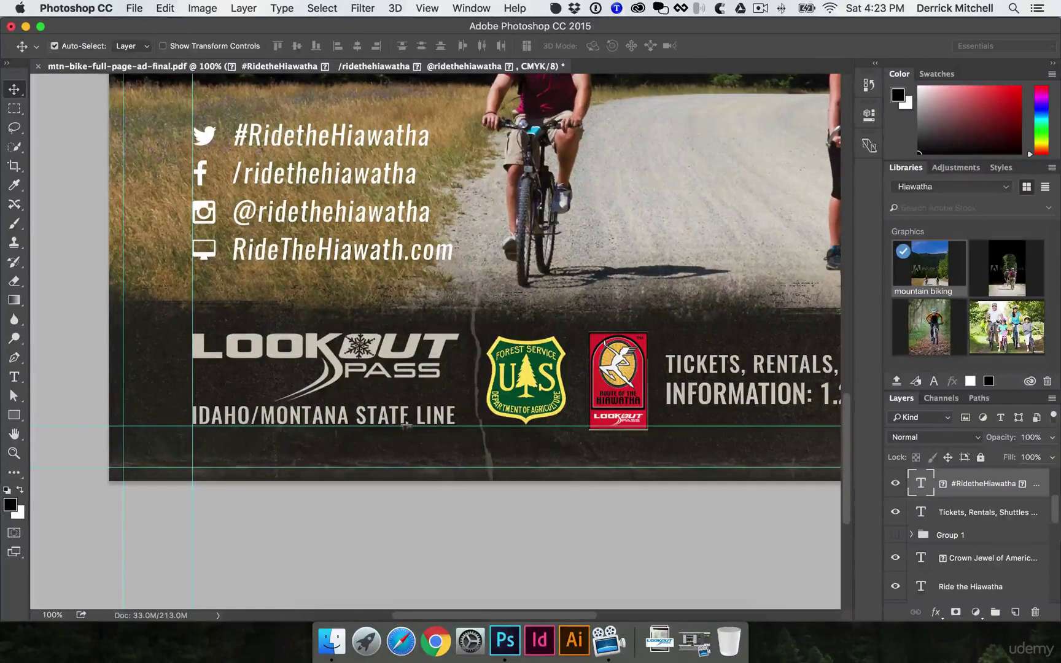
# Step: Pan to the bottom logo strip, zoom out to the whole page, then zoom in on the logos
pyautogui.moveTo(448, 424); pyautogui.dragTo(387, 404)
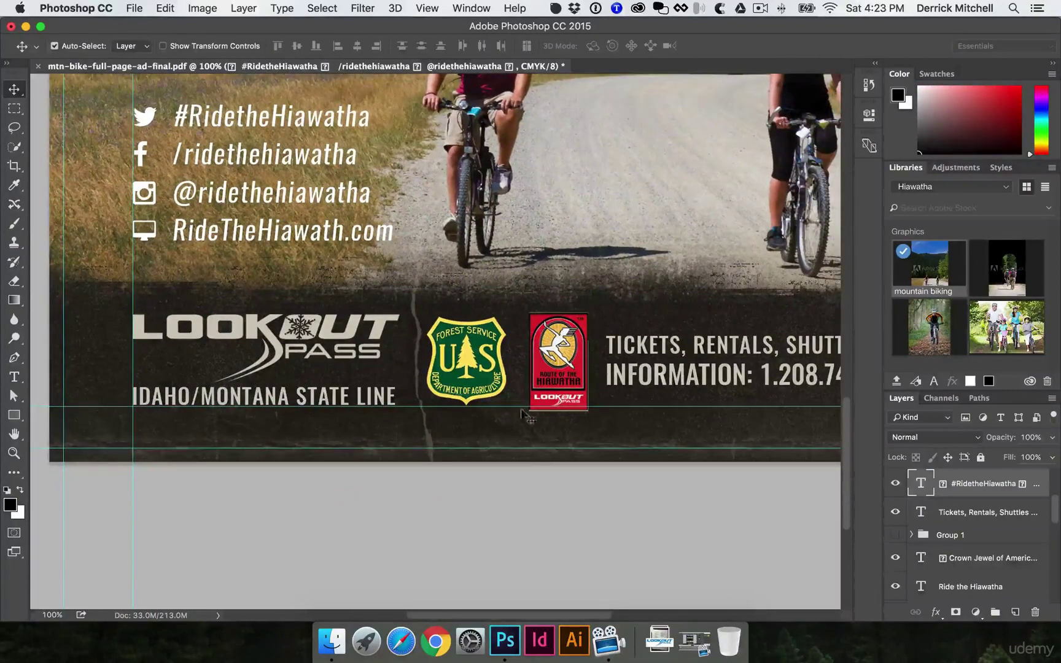
pyautogui.hscroll(1, 548, 410)
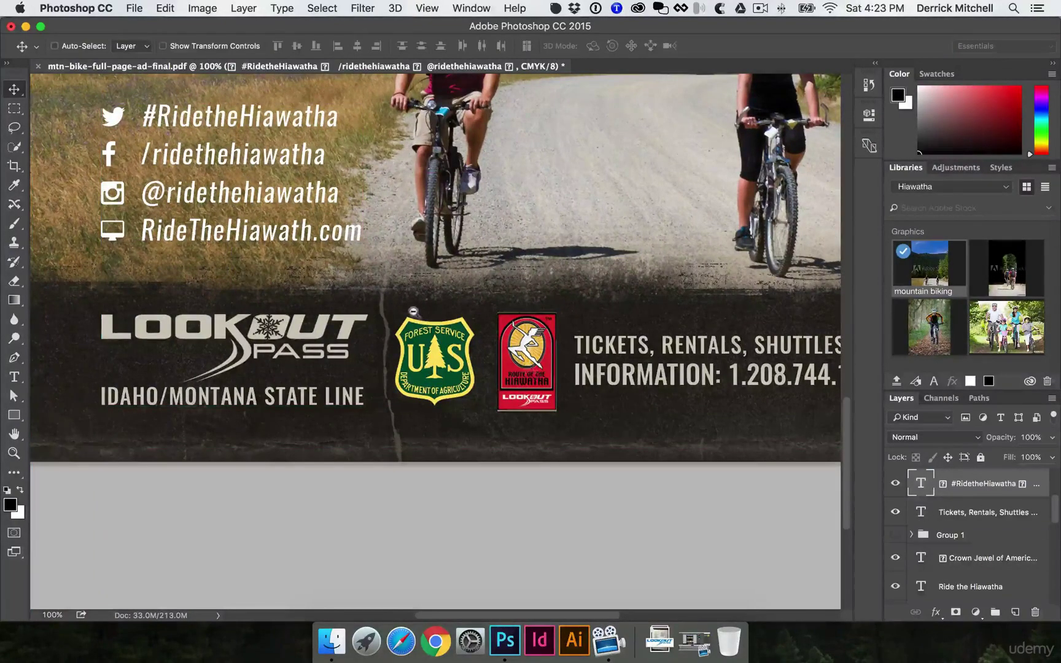
pyautogui.press('super+minus')
pyautogui.scroll(2, 415, 277)
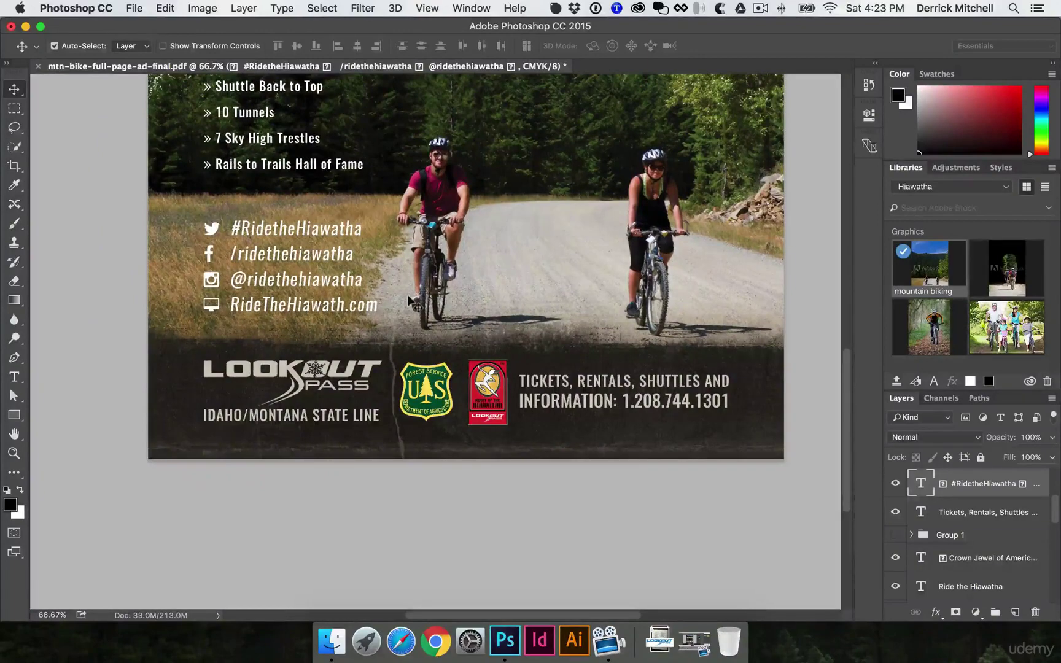
pyautogui.press('super+minus')
pyautogui.press('super+minus')
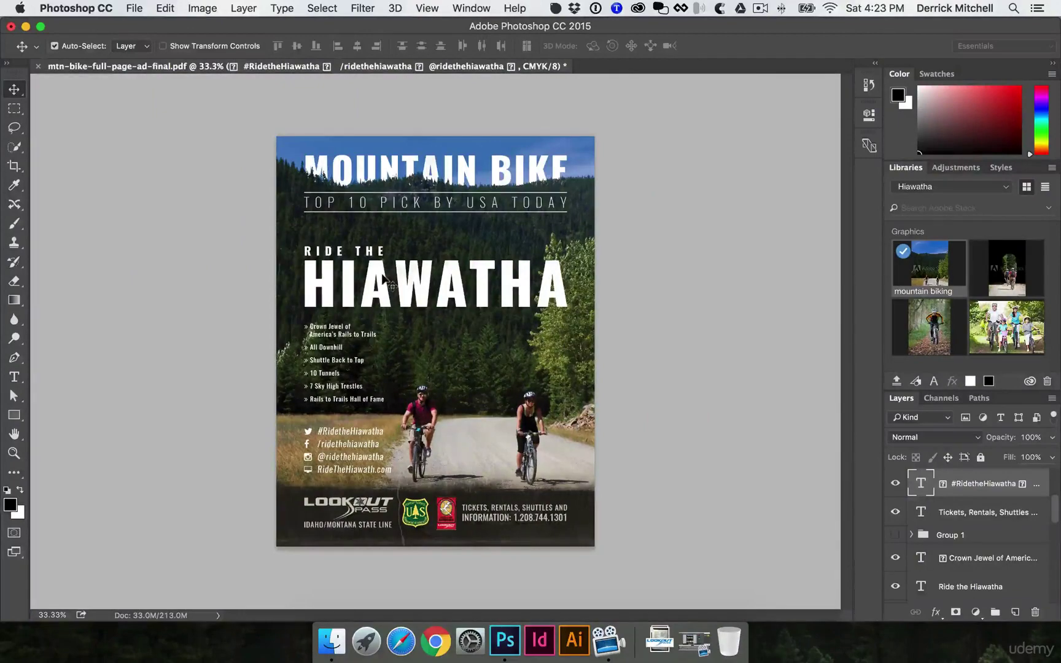
pyautogui.press('super+plus')
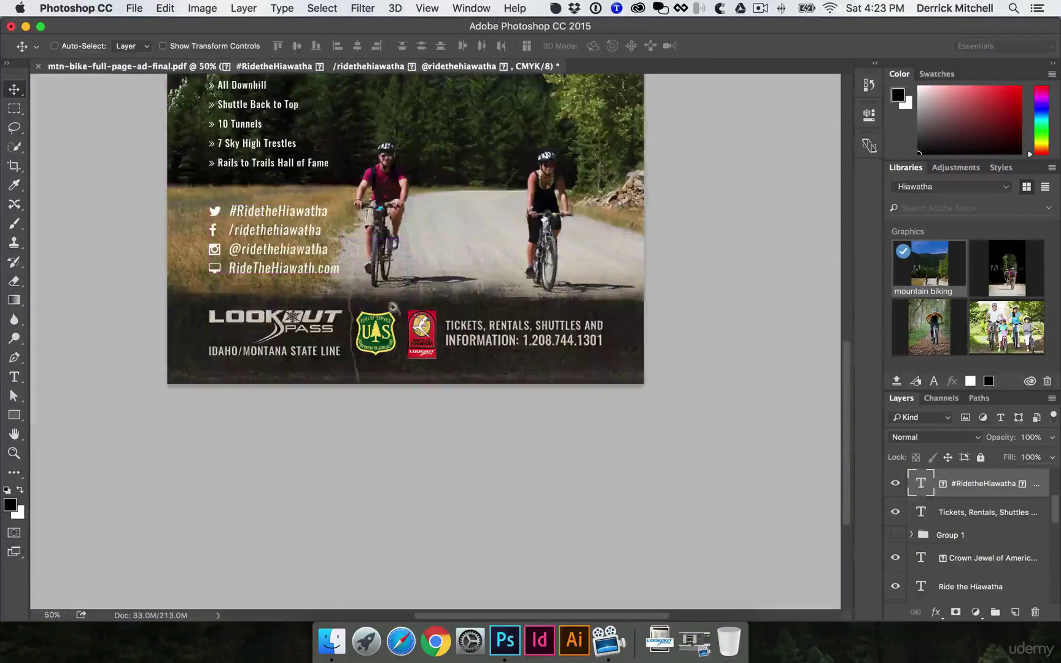
pyautogui.press('super+plus')
pyautogui.press('super+plus')
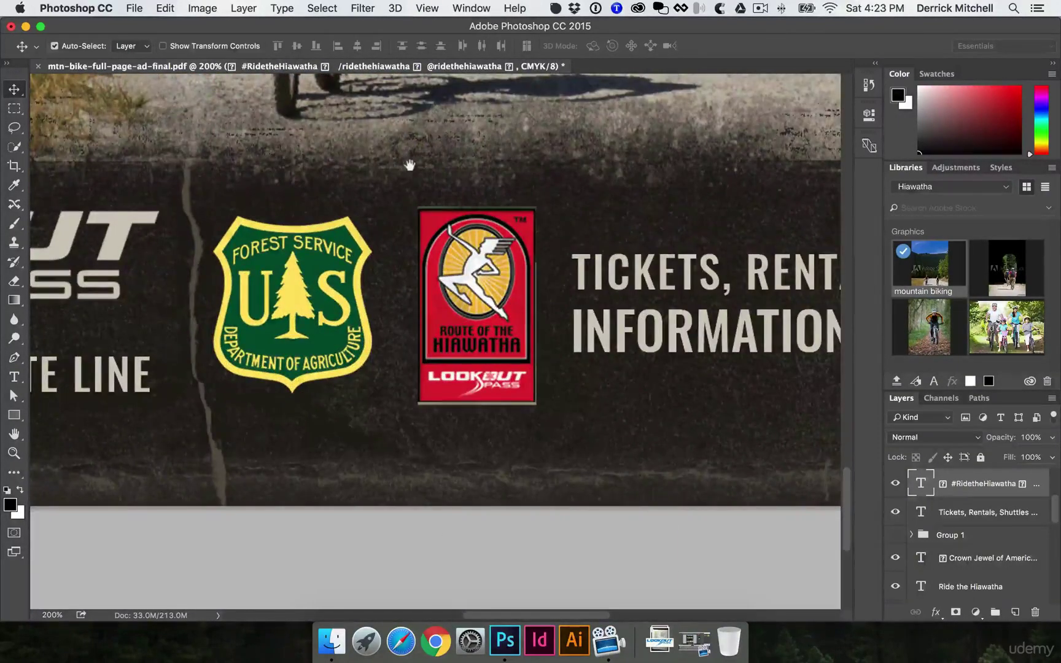
pyautogui.click(410, 163)
pyautogui.moveTo(410, 162); pyautogui.dragTo(410, 198)
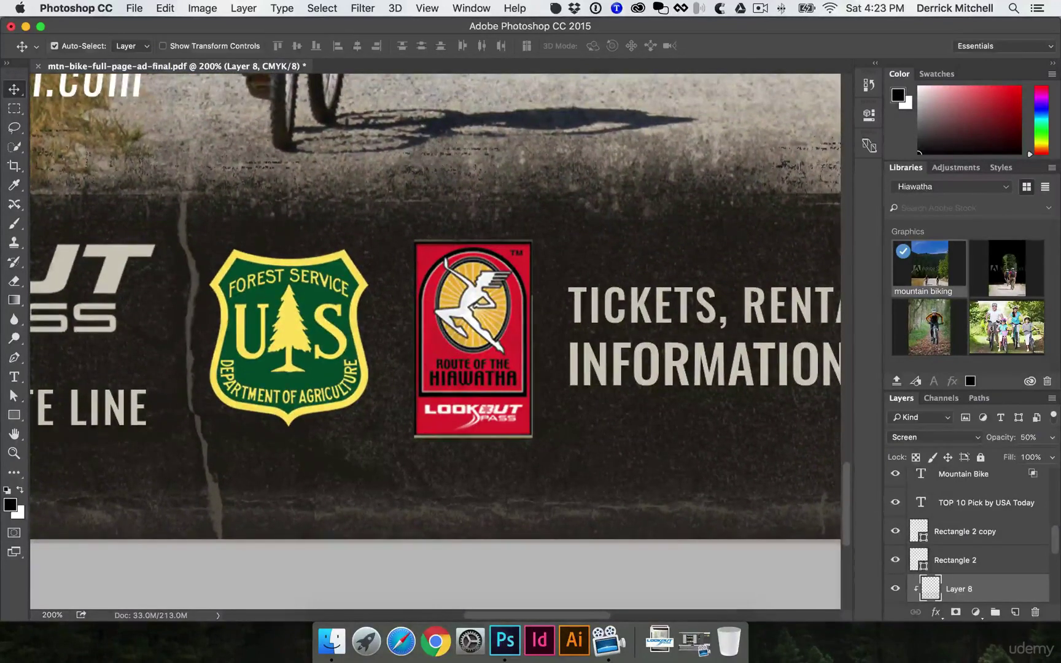
pyautogui.scroll(-3, 958, 541)
pyautogui.click(895, 501)
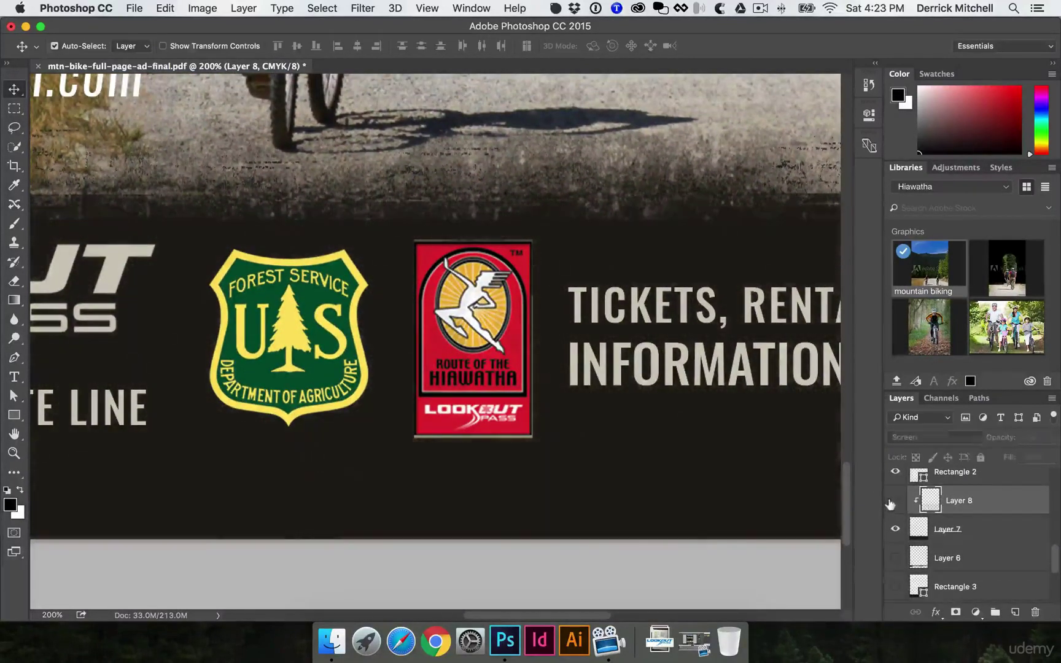
pyautogui.click(895, 501)
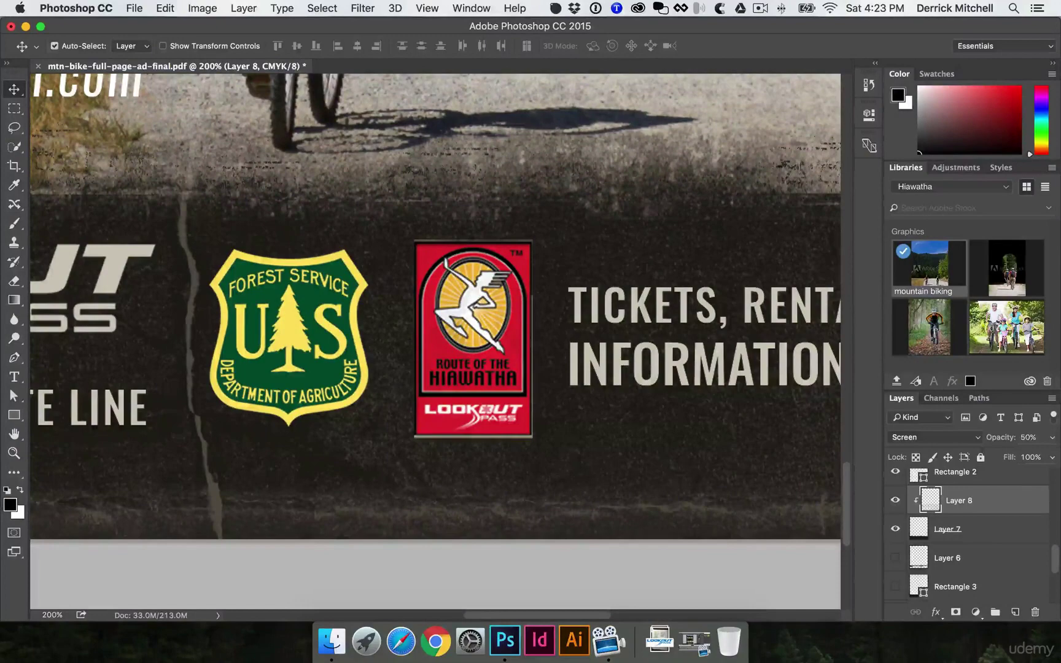
pyautogui.click(895, 501)
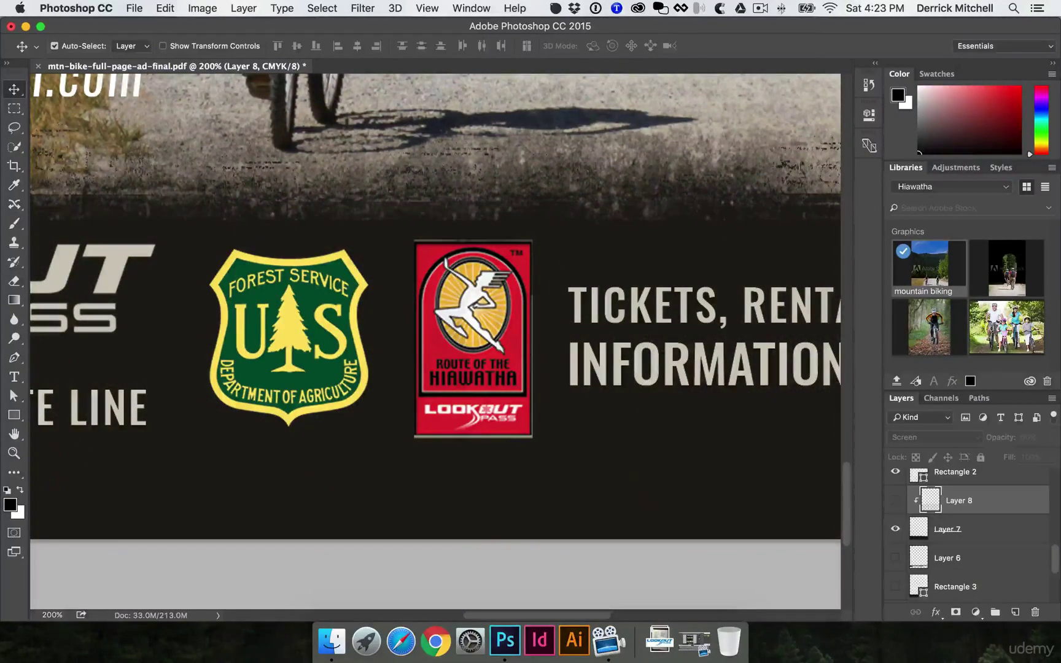
pyautogui.click(895, 500)
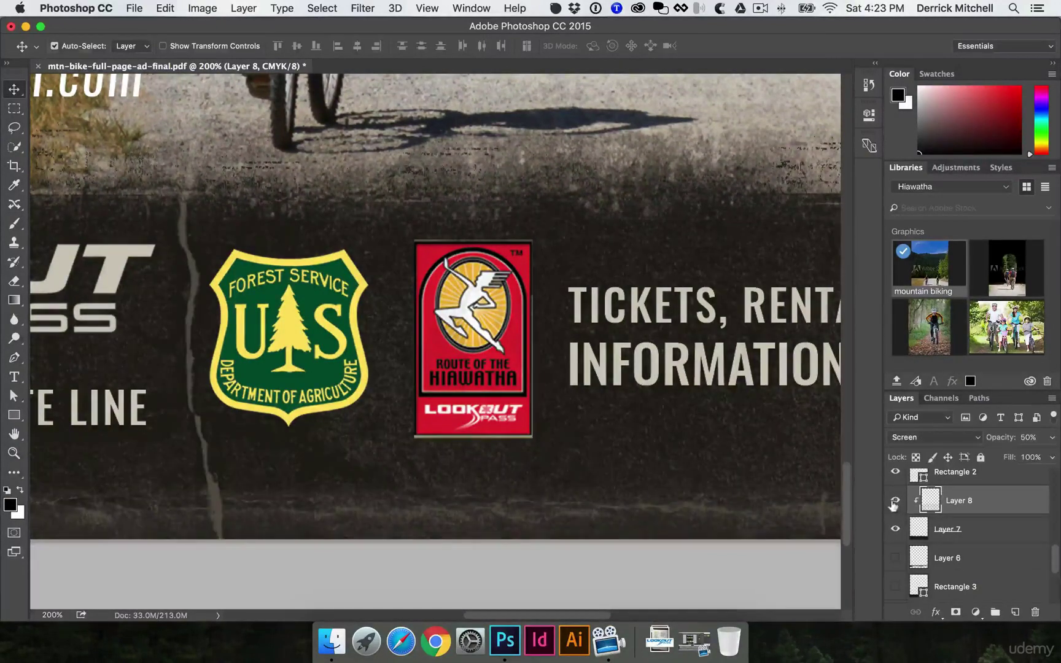
pyautogui.scroll(-4, 363, 331)
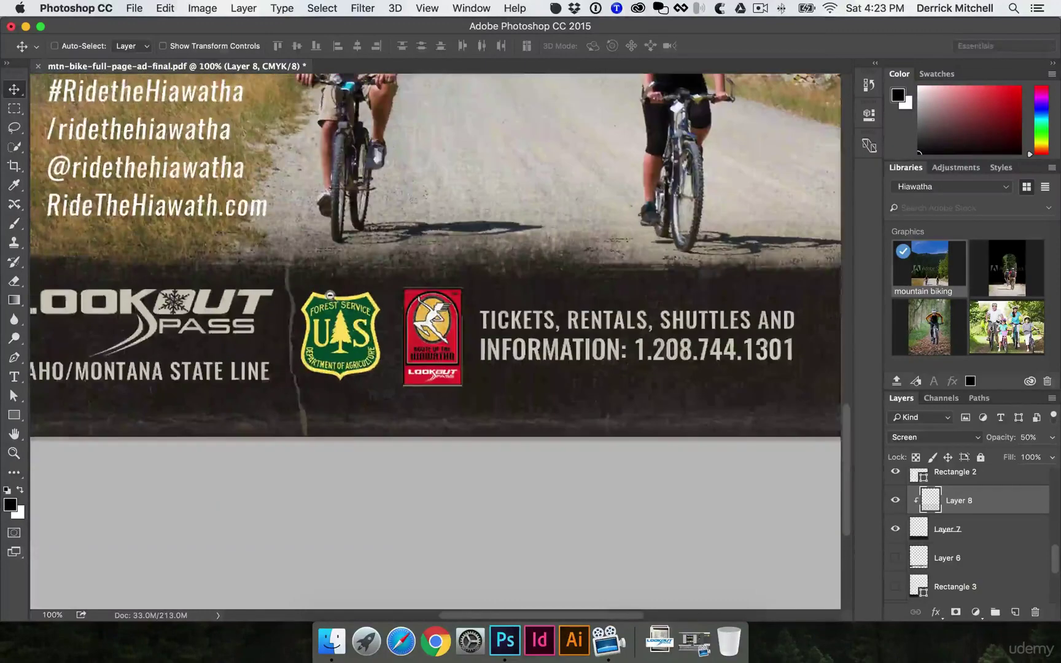
pyautogui.scroll(2, 409, 435)
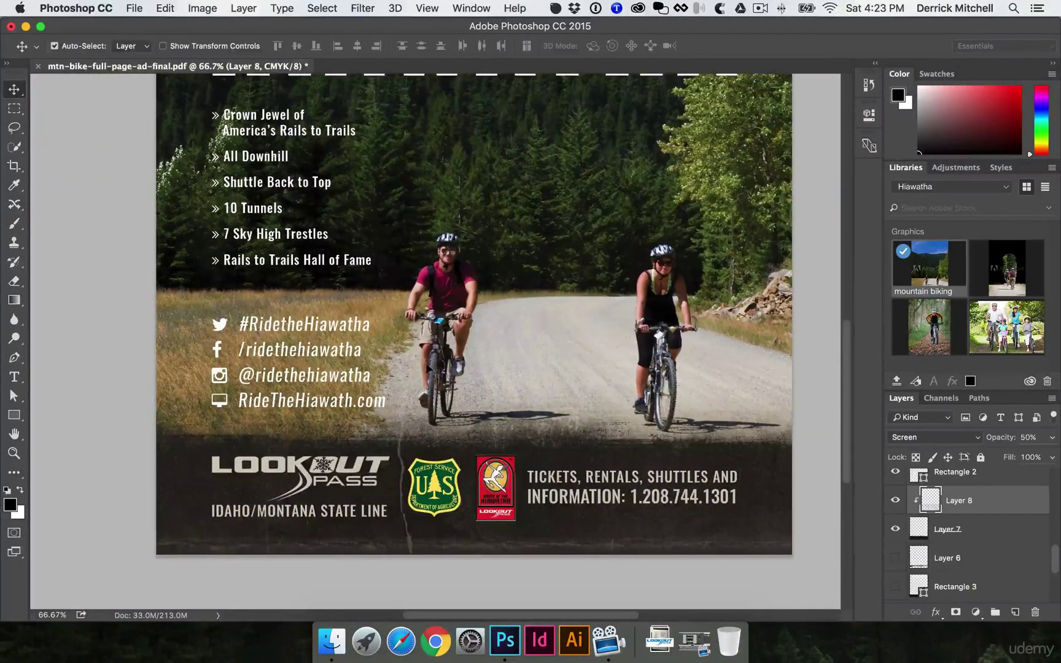
pyautogui.scroll(2, 428, 366)
pyautogui.scroll(-1, 430, 366)
pyautogui.scroll(3, 433, 365)
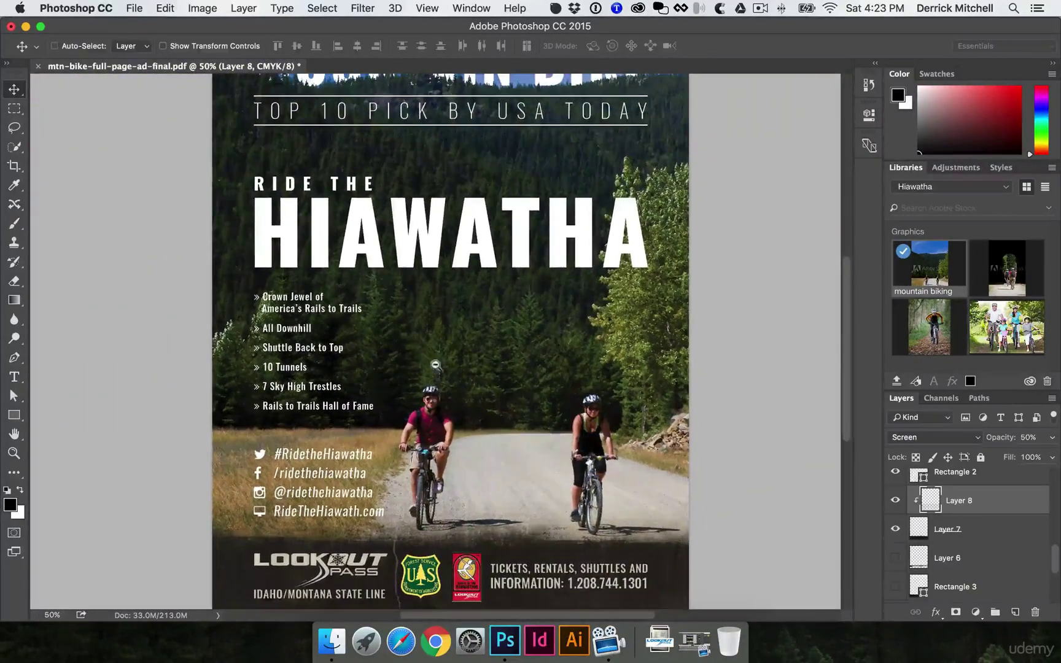
pyautogui.scroll(-1, 436, 365)
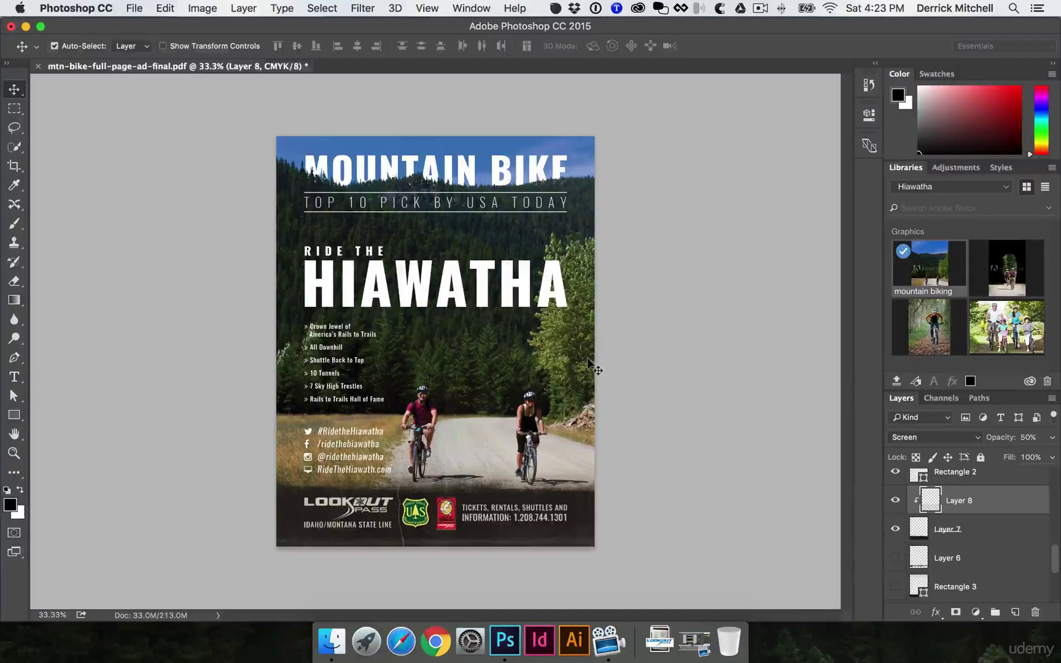